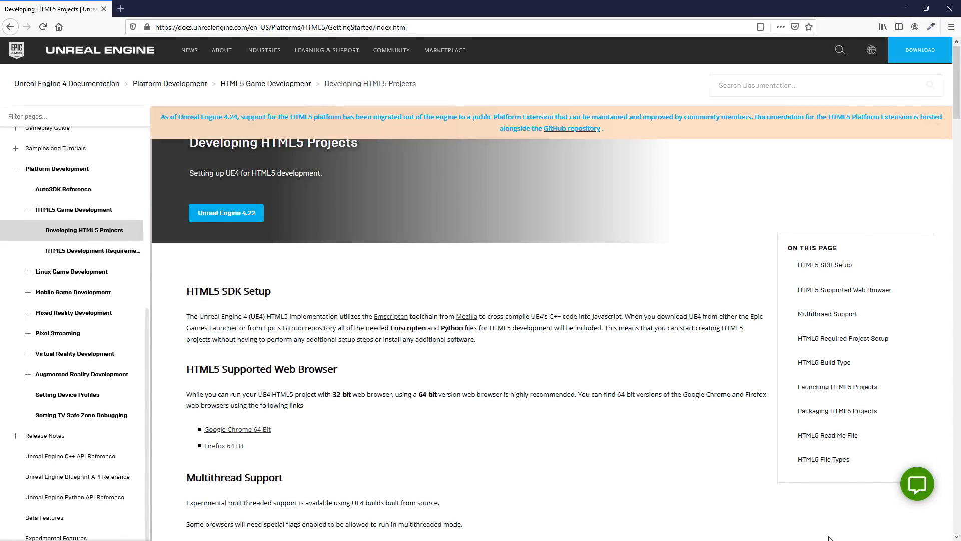
Step: Scroll the Developing HTML5 Projects page to the HTML5 Required Project Setup screenshot
scroll(829, 538, "down", 2)
scroll(828, 539, "down", 3)
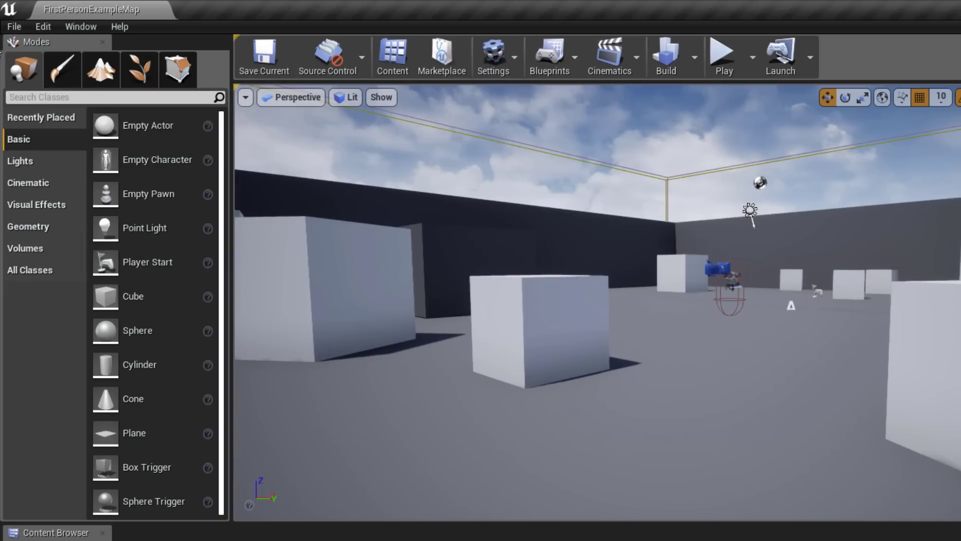
Step: Test-play the first-person level and fire several projectiles at the cubes
left_click(14, 27)
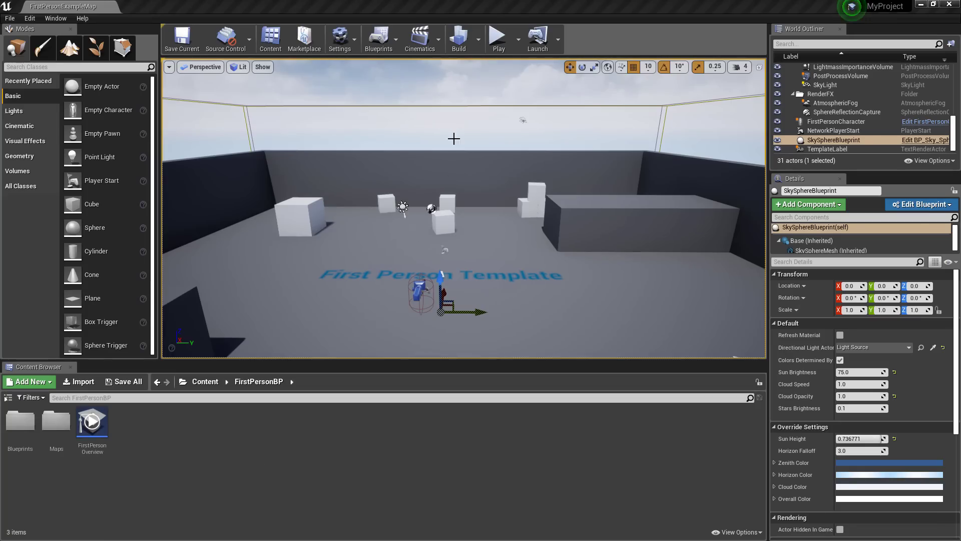
left_click(497, 39)
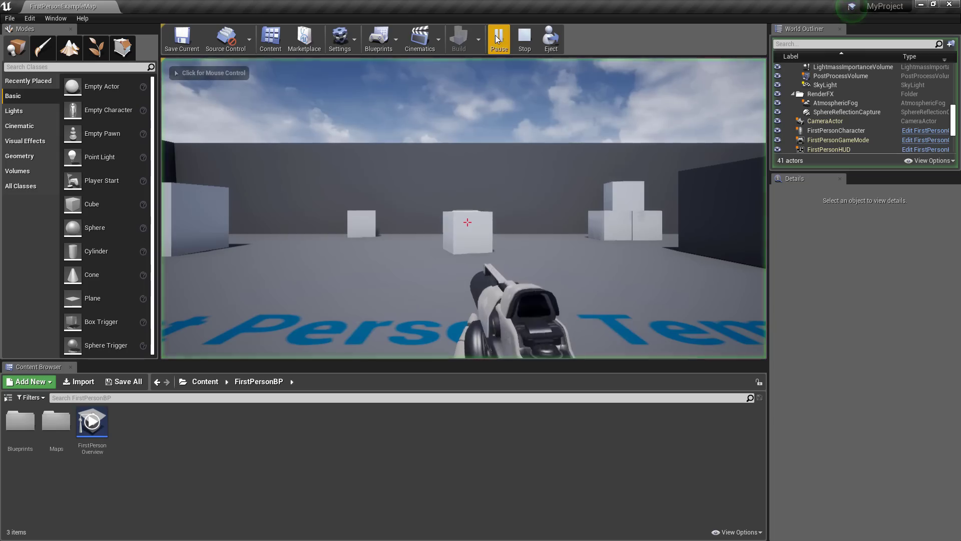
left_click(382, 241)
left_click(467, 222)
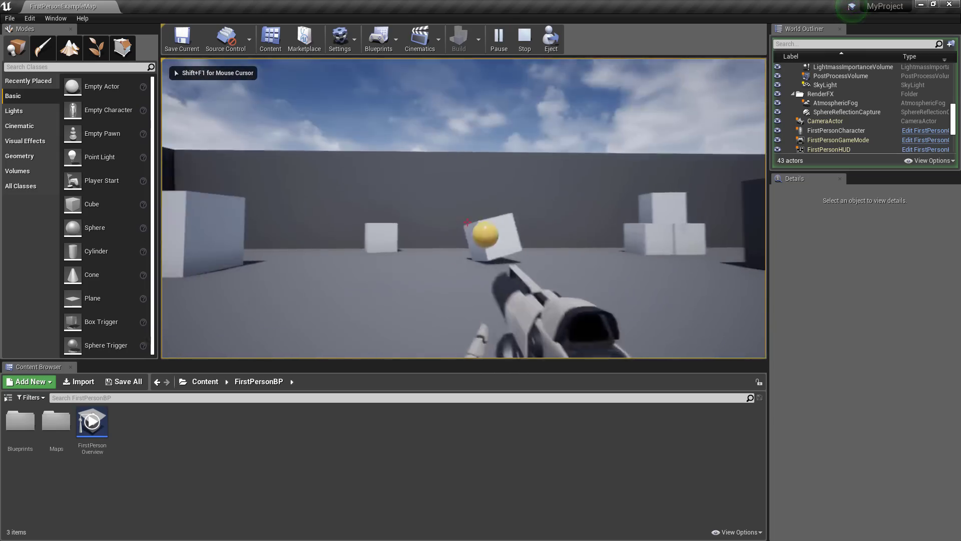
left_click(467, 222)
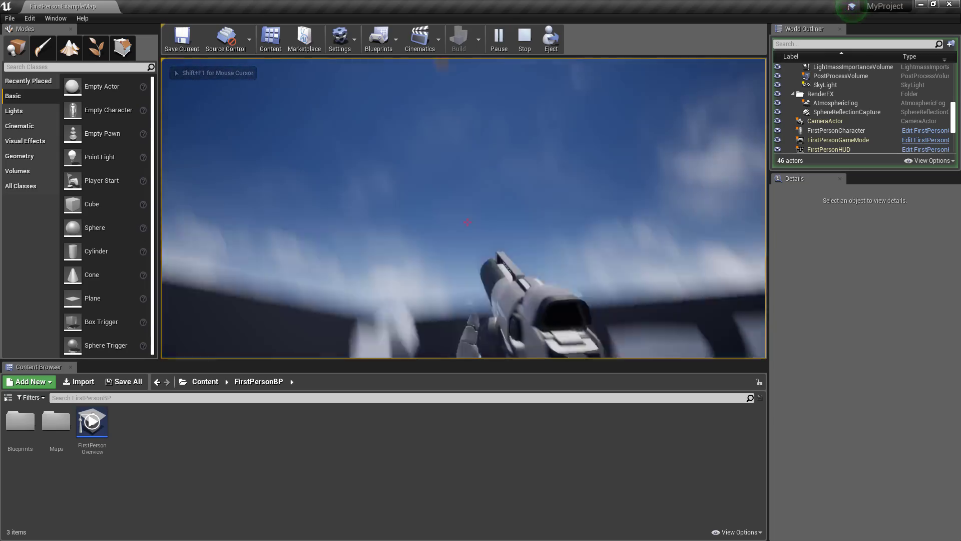
left_click(467, 222)
Step: Stop the test play and package the project for HTML5
key("Escape")
left_click(10, 18)
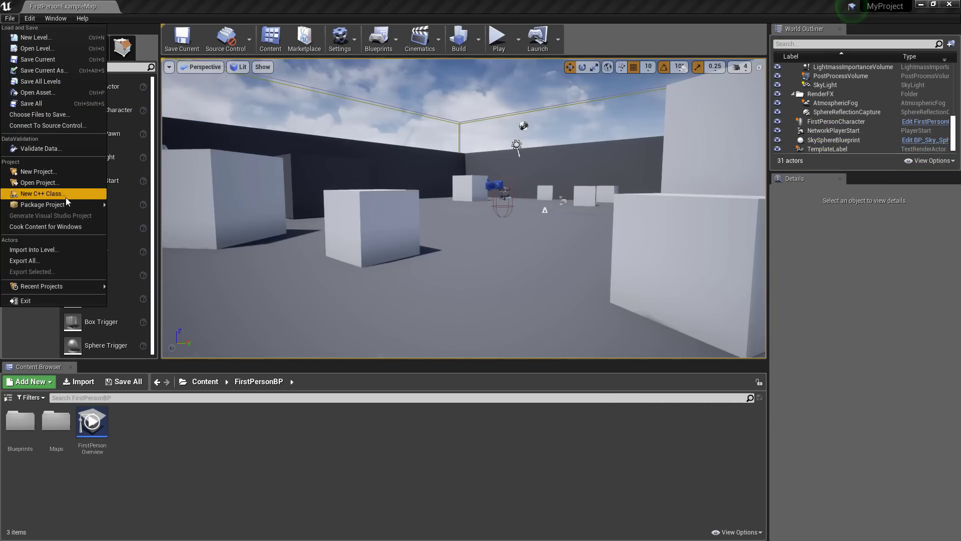
mouse_move(42, 204)
left_click(144, 224)
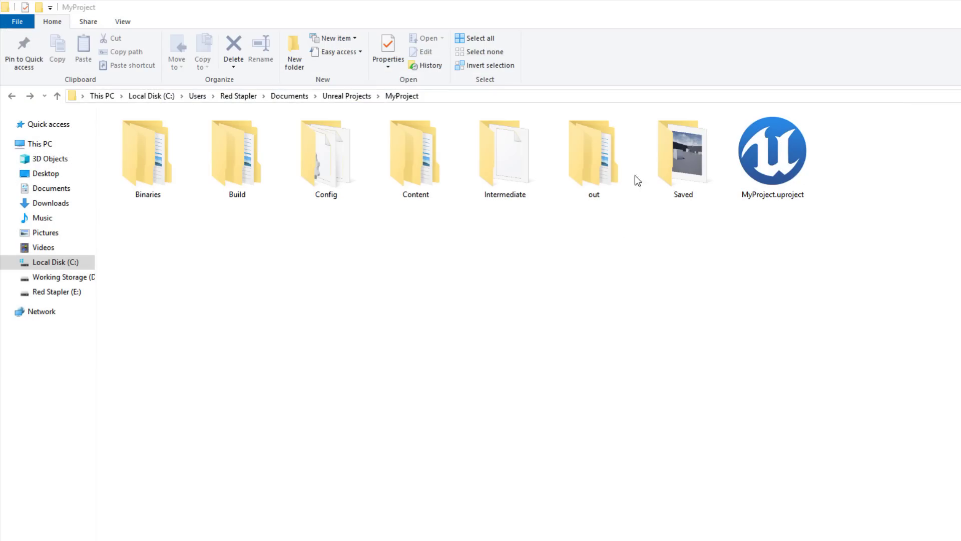
Step: Open MyProject's out\HTML5 build folder in Visual Studio Code
double_click(621, 153)
double_click(193, 167)
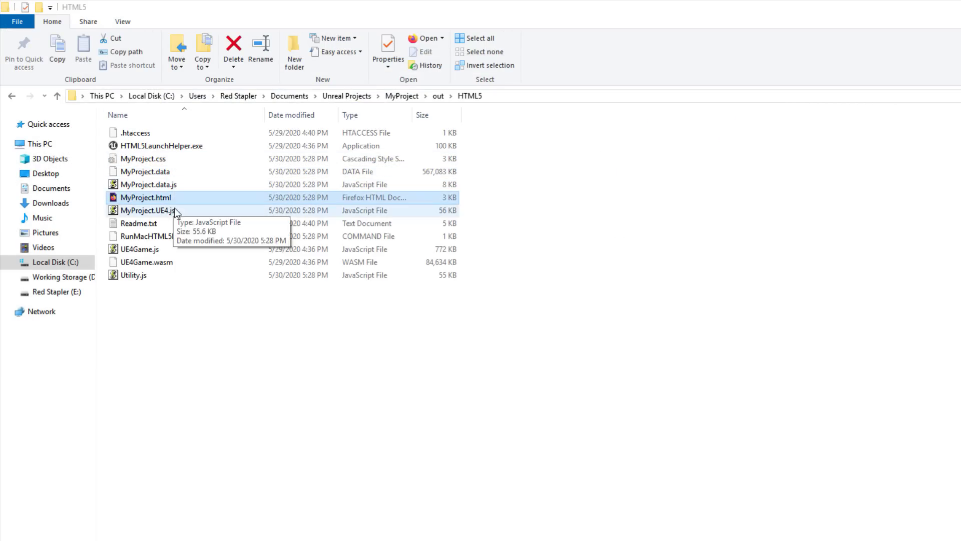
right_click(280, 281)
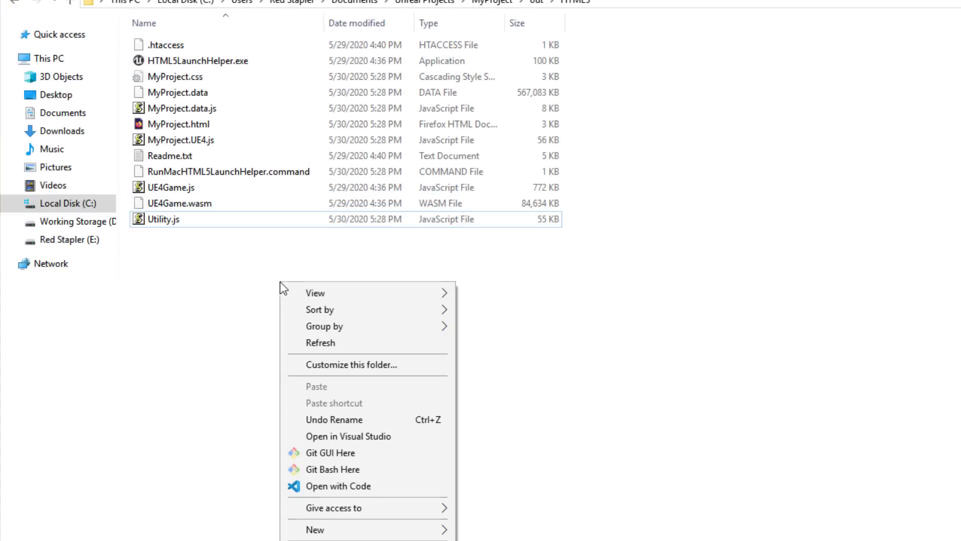
left_click(332, 490)
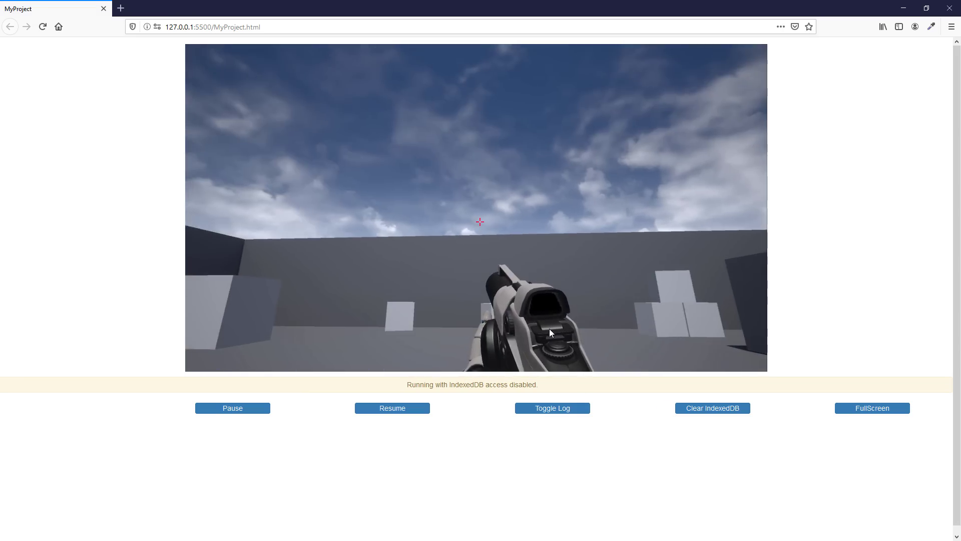
Step: Capture the mouse in the MyProject game canvas and fire a projectile
left_click(549, 329)
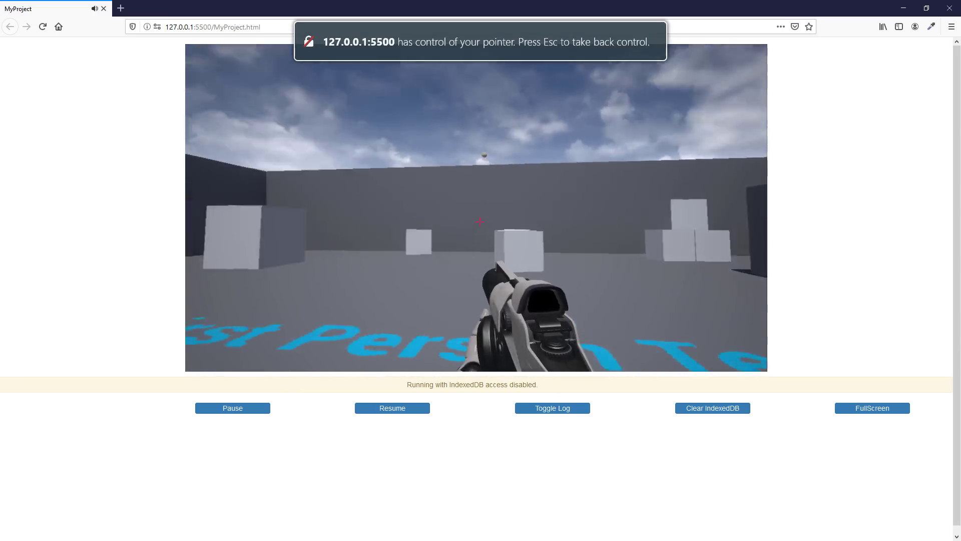
left_click(479, 222)
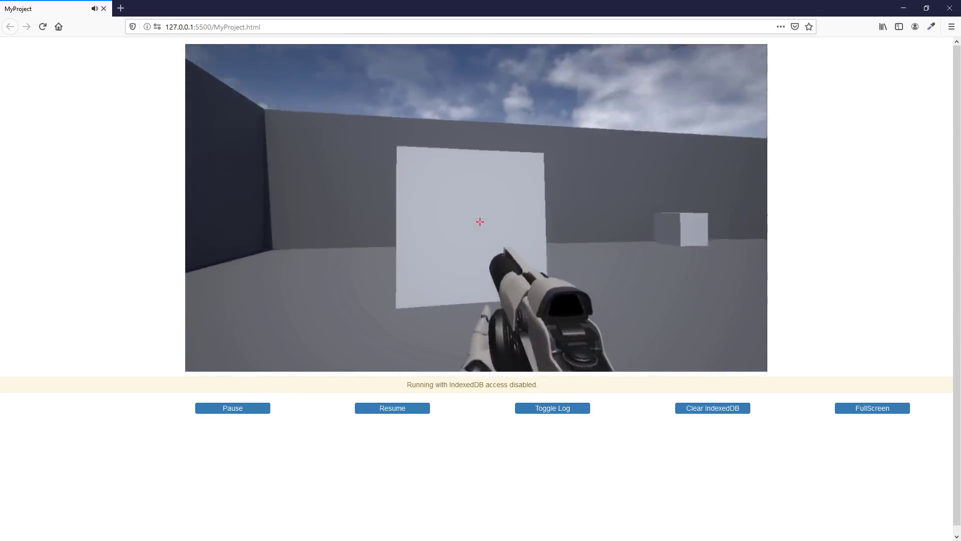
Step: Play the game full screen, firing projectiles at the stacked boxes and dark block
key("F11")
left_click(699, 318)
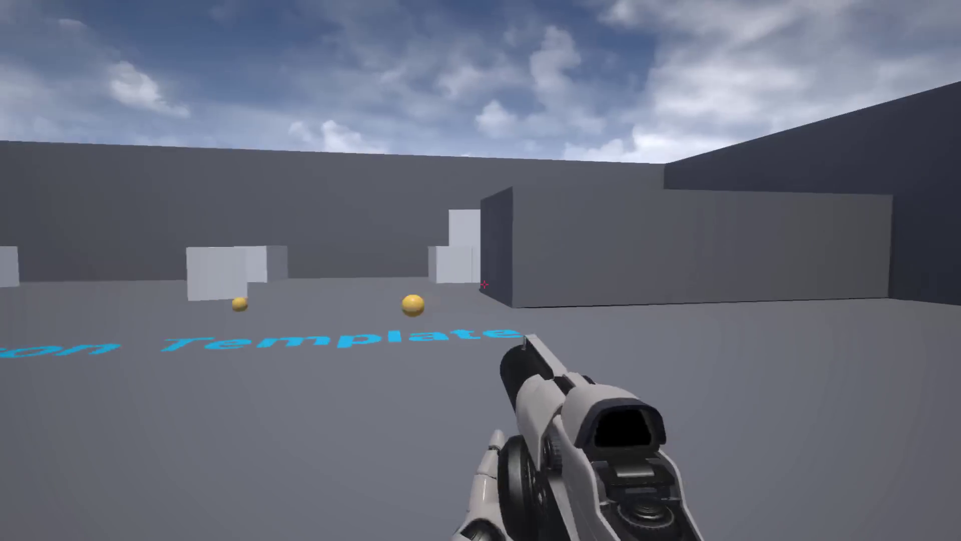
left_click(484, 285)
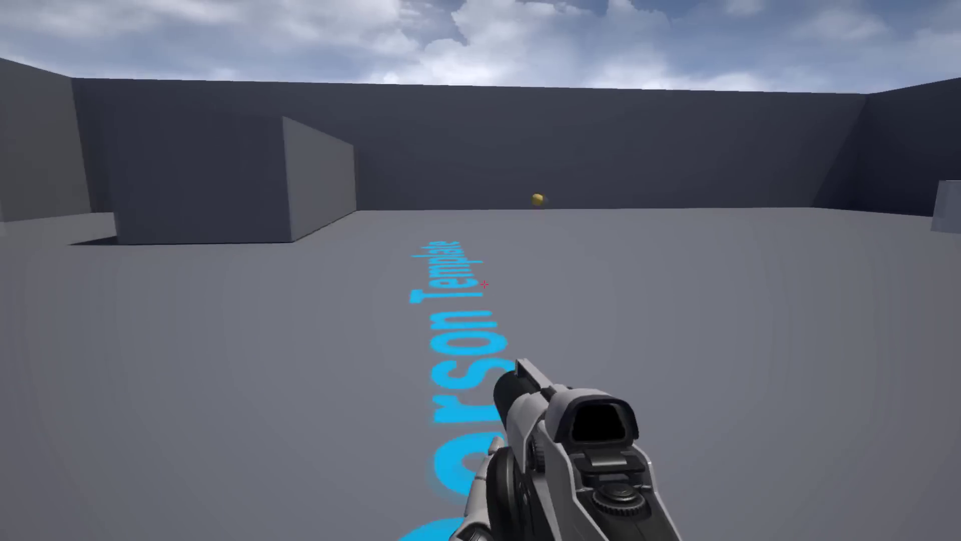
left_click(484, 284)
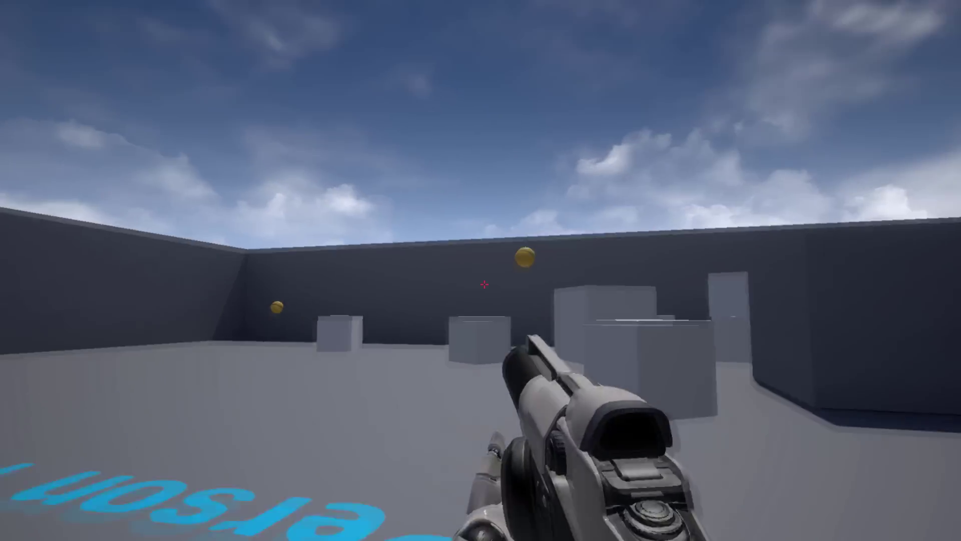
left_click(484, 285)
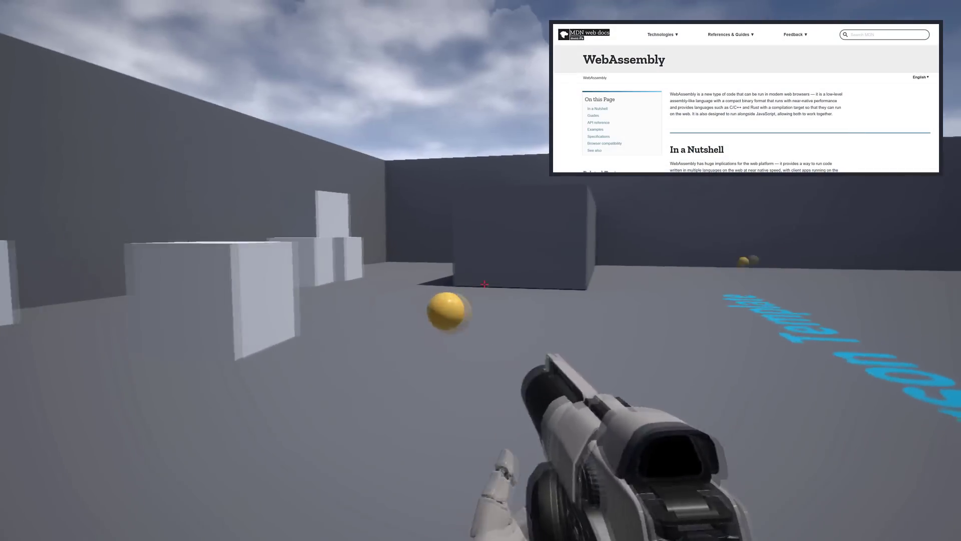
left_click(484, 284)
left_click(484, 284)
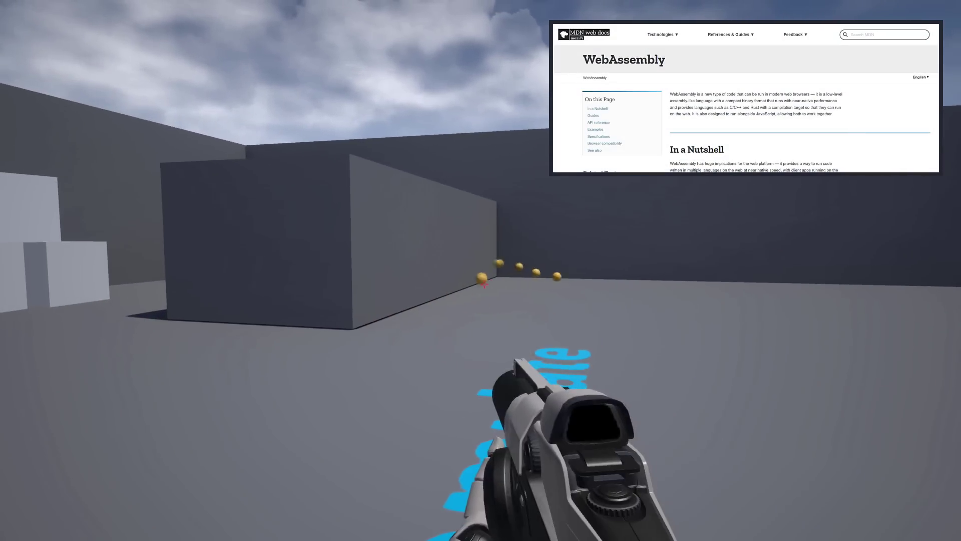
left_click(484, 284)
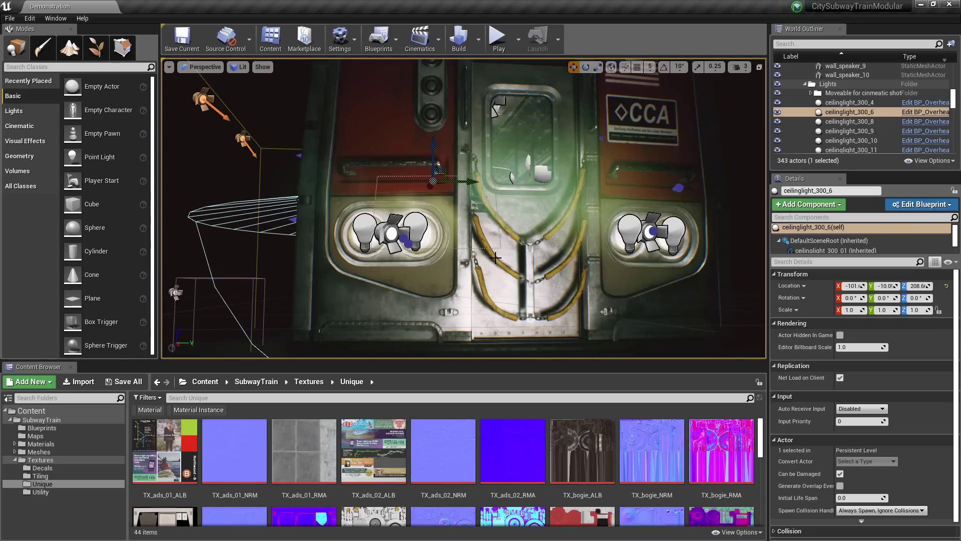
Step: Fly into the subway train car and look up at the ceiling advertisements
scroll(496, 258, "up", 5)
scroll(491, 261, "up", 5)
scroll(481, 267, "up", 5)
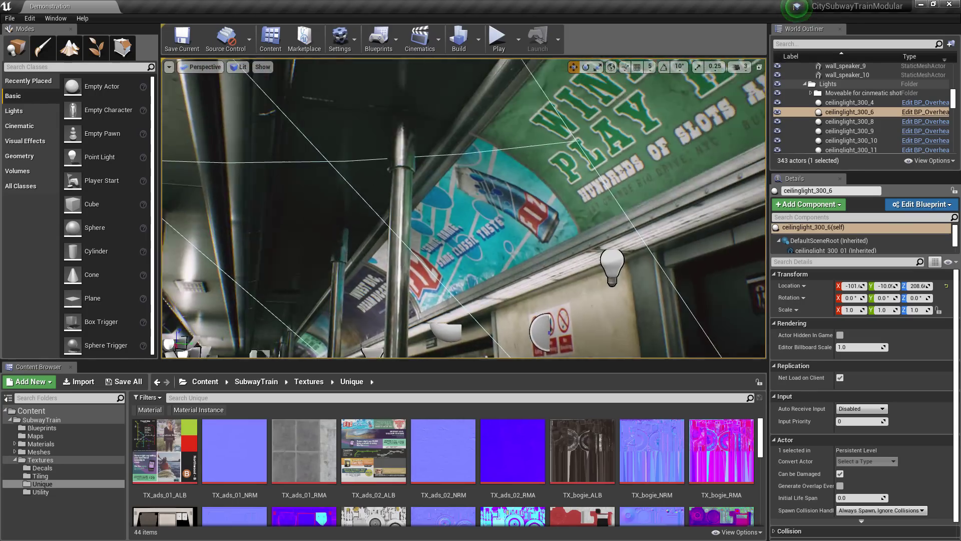
mouse_move(473, 273)
left_mouse_down()
mouse_move(626, 210)
mouse_move(626, 320)
mouse_move(626, 241)
left_mouse_up()
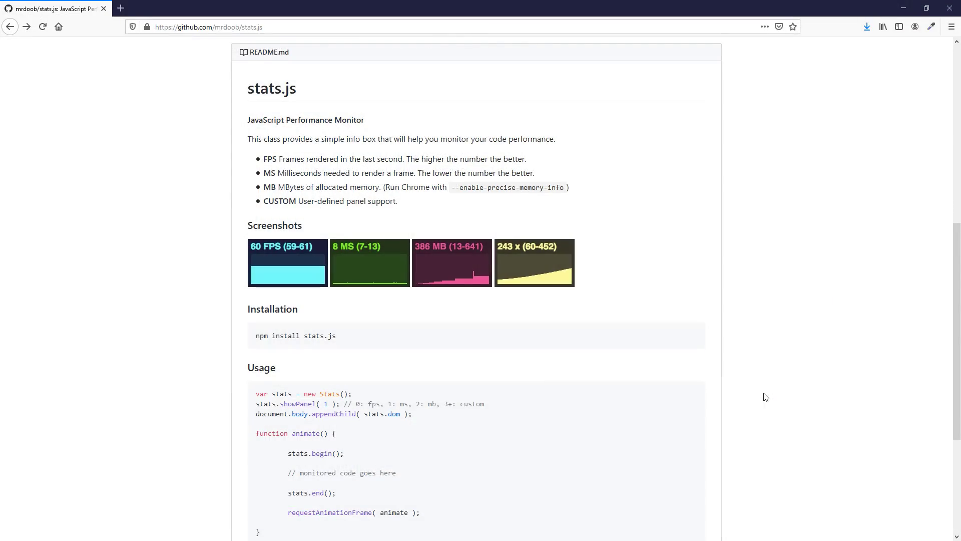
Step: Scroll the mrdoob/stats.js README down to its Installation and Usage sections
scroll(765, 397, "down", 3)
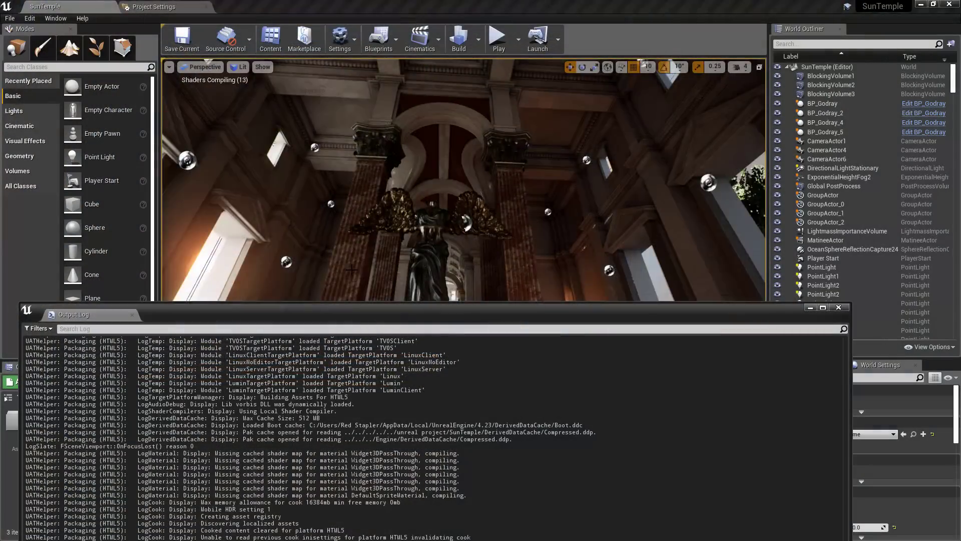
Step: Orbit around the temple interior and capture the mouse in the SunTemple browser demo
left_click_drag(351, 270, 296, 263)
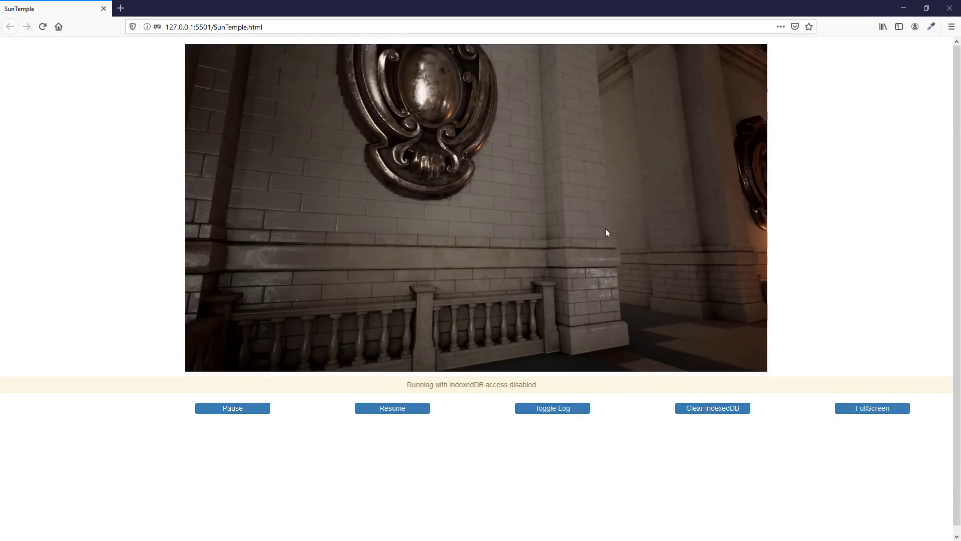
left_click(605, 229)
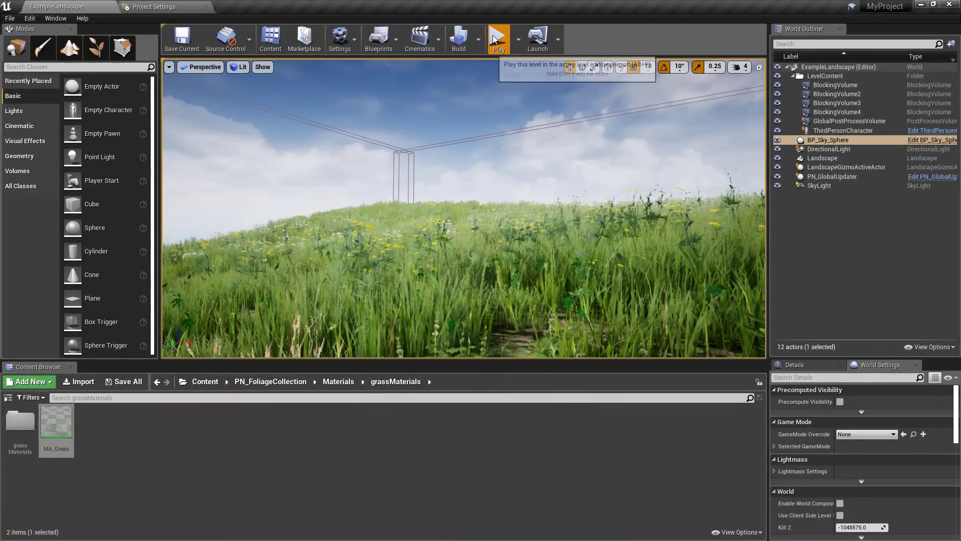
Step: Play-test the landscape level running through the grass, then reposition the command prompt window
left_click(494, 40)
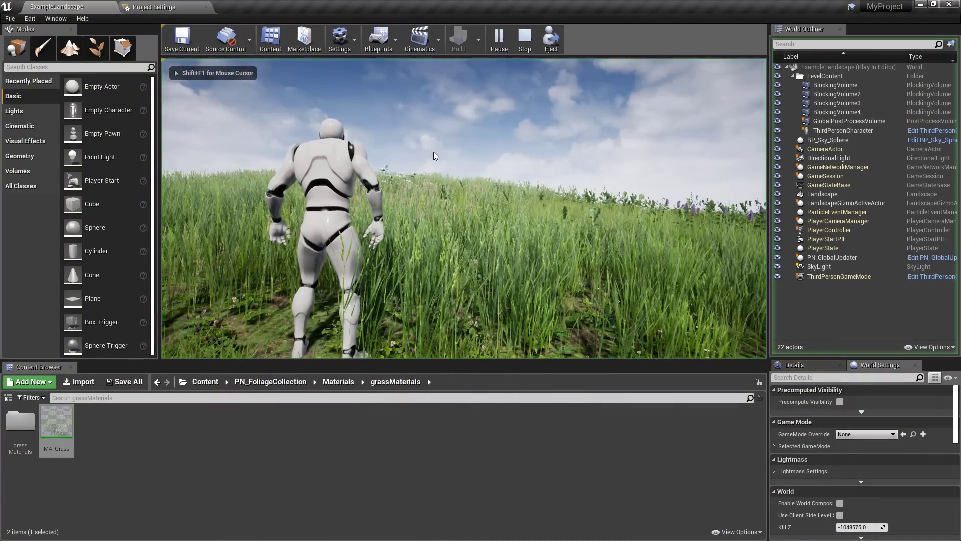
key("w")
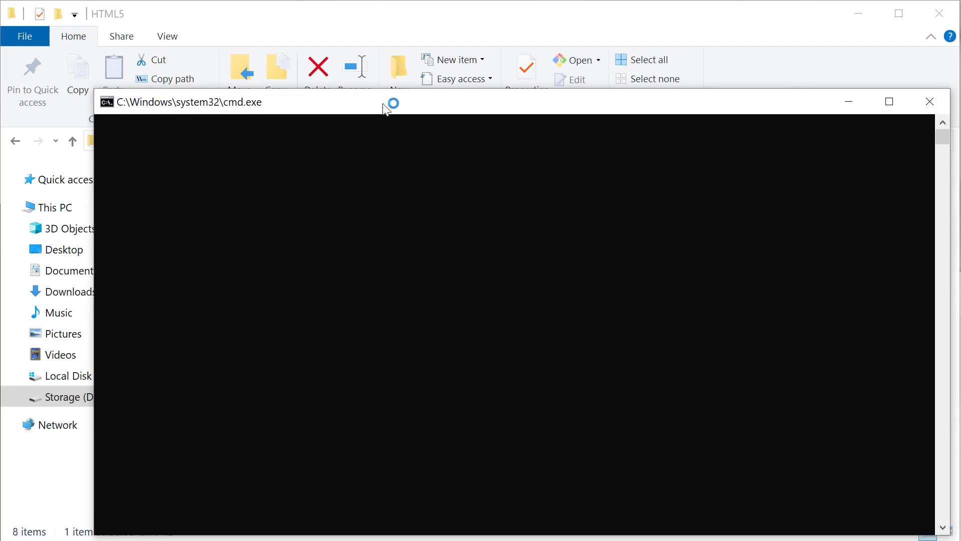
left_click_drag(384, 105, 391, 67)
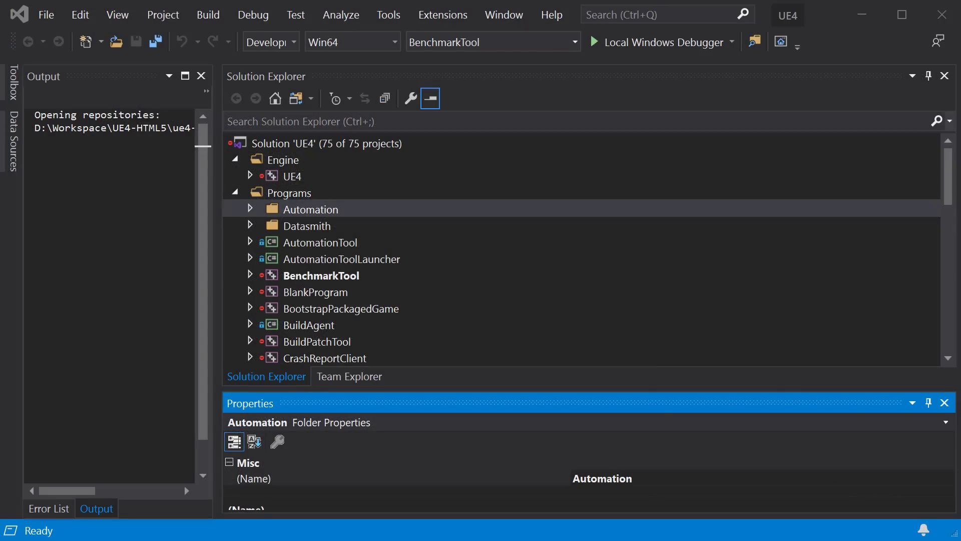
Step: Keep the Development configuration and build the AutomationTool project
left_click(295, 38)
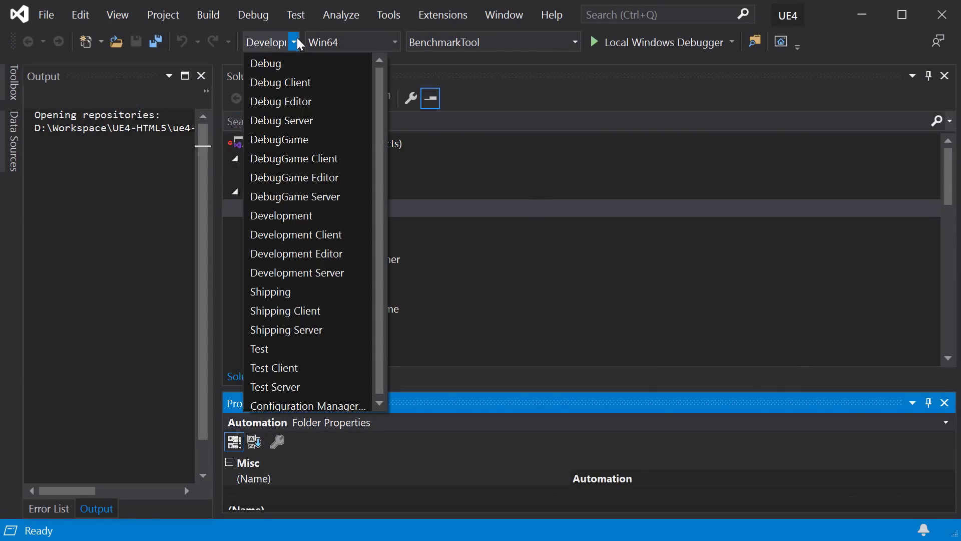
left_click(339, 250)
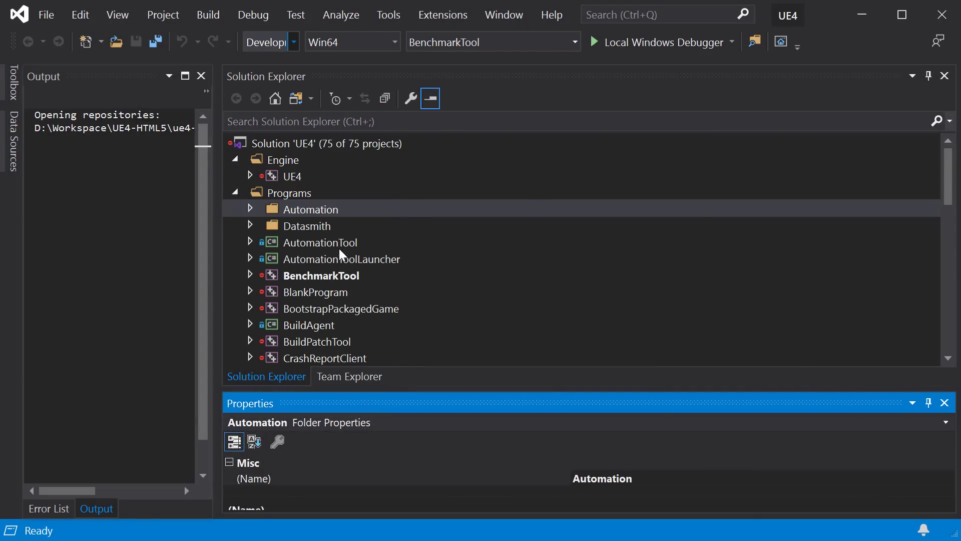
left_click(347, 244)
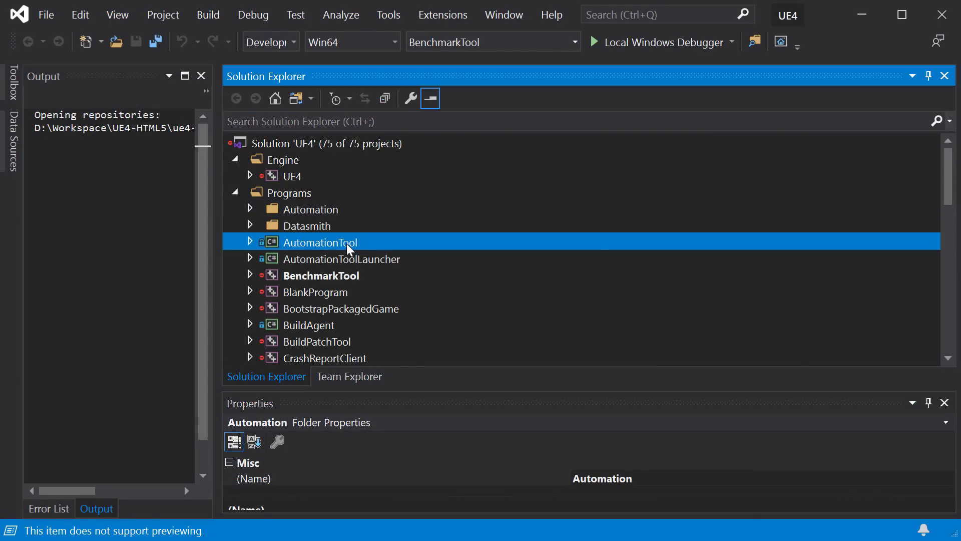
right_click(347, 245)
left_click(404, 260)
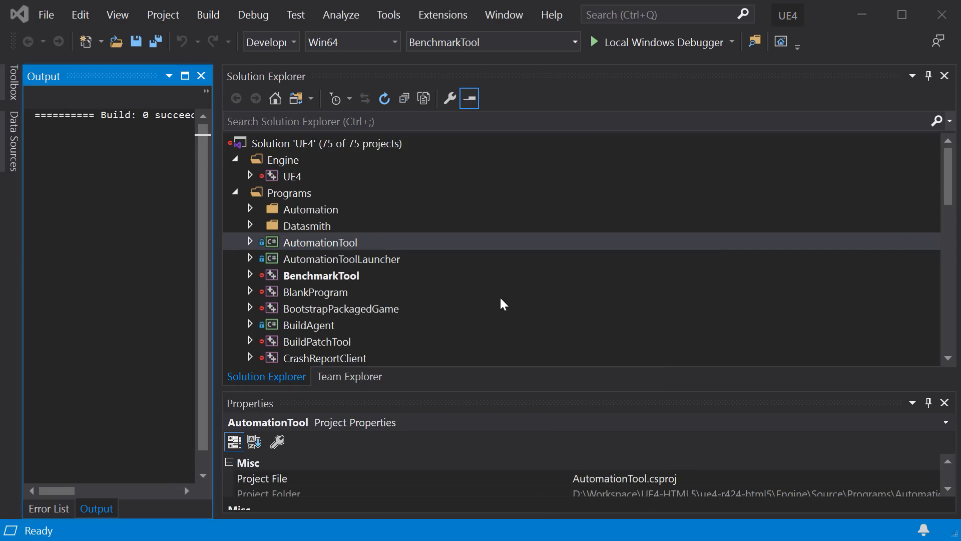
Step: Choose a command from the AutomationToolLauncher project's context menu
left_click(381, 261)
right_click(381, 263)
left_click(408, 278)
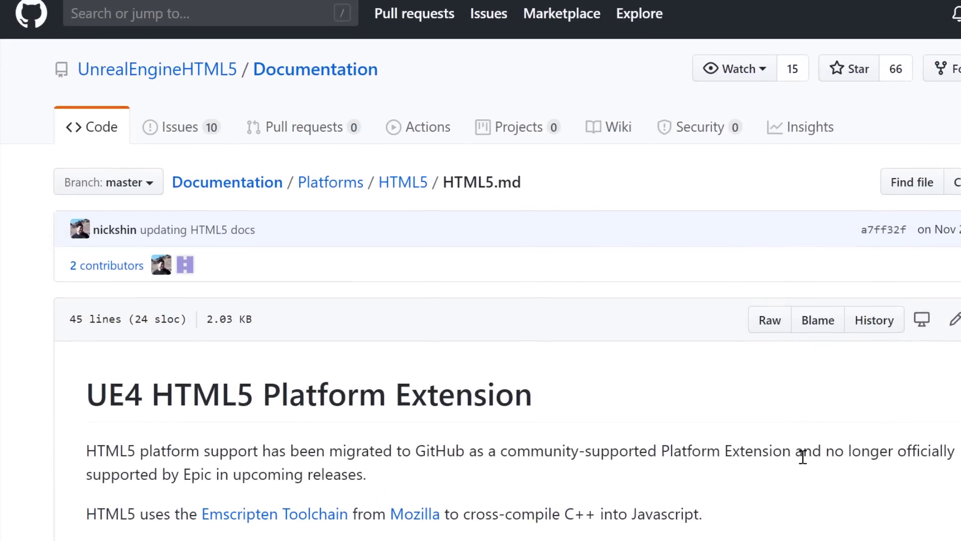